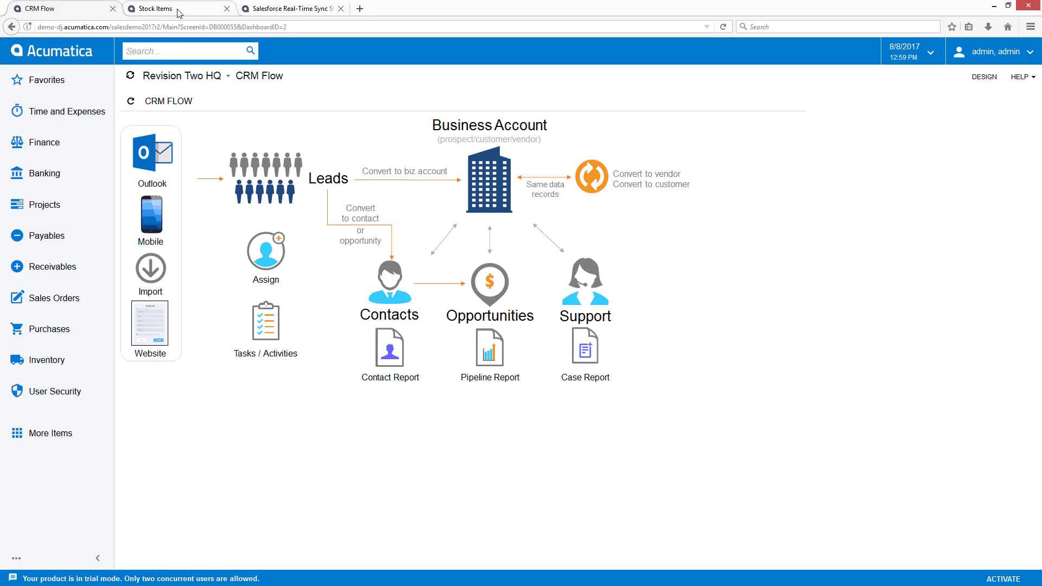
# - Copy the AAPOWERAID stock item and paste its settings into a new GATORADE item
pyautogui.click(179, 10)
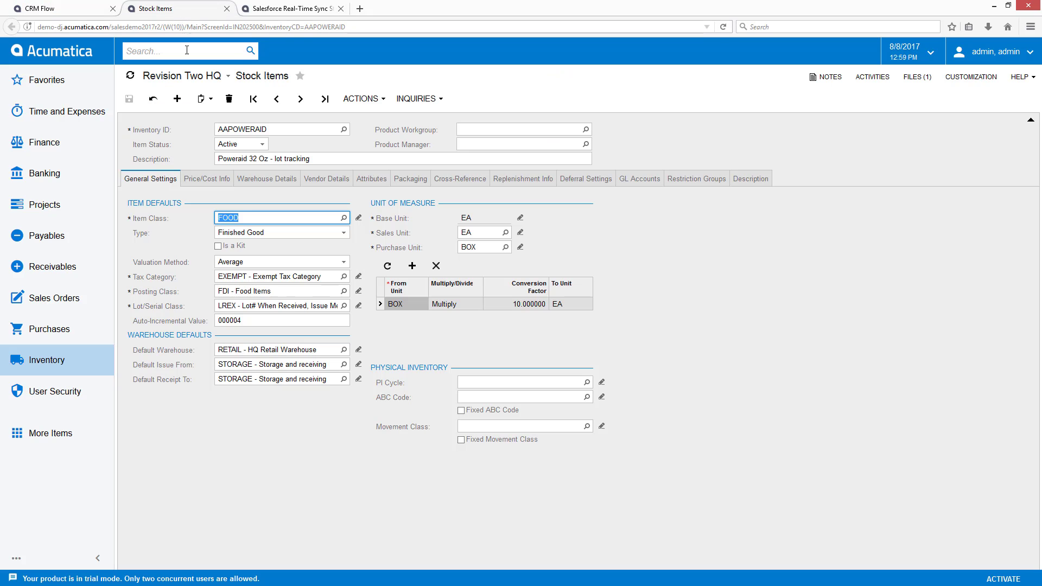
pyautogui.click(211, 98)
pyautogui.click(253, 128)
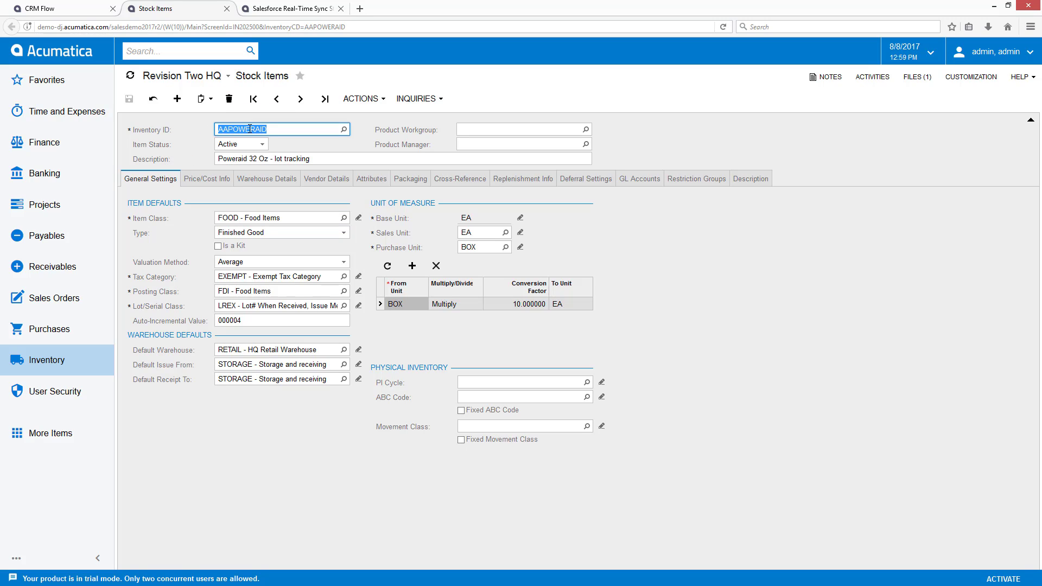
pyautogui.write('GATORADE')
pyautogui.press('Tab')
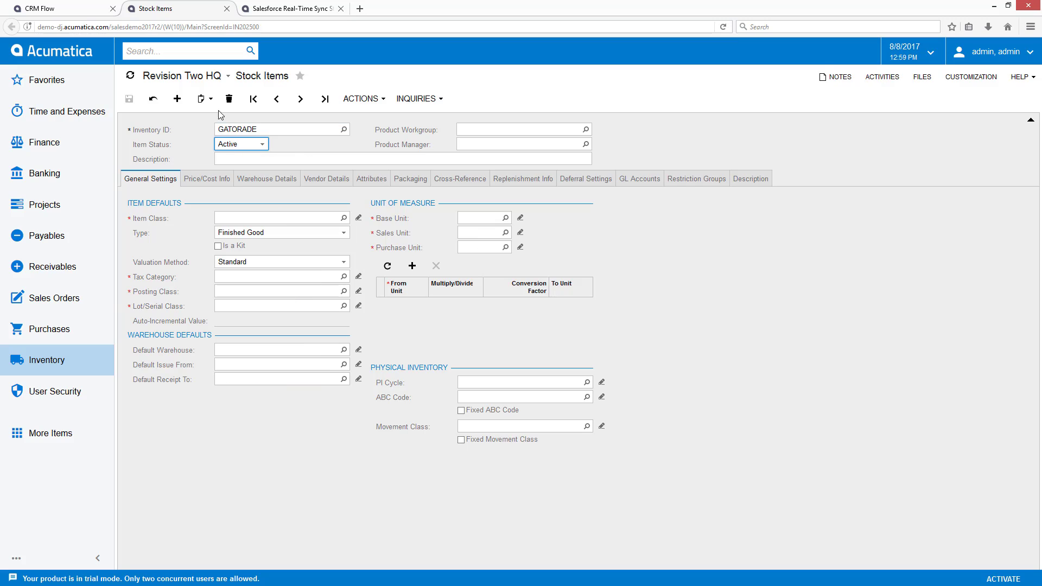
pyautogui.click(211, 98)
pyautogui.click(217, 120)
# - Set the description to Gatorade, save, and list all sync records with Errors Only off
pyautogui.click(229, 158)
pyautogui.write('Gatorade 32 Oz - lot tracking')
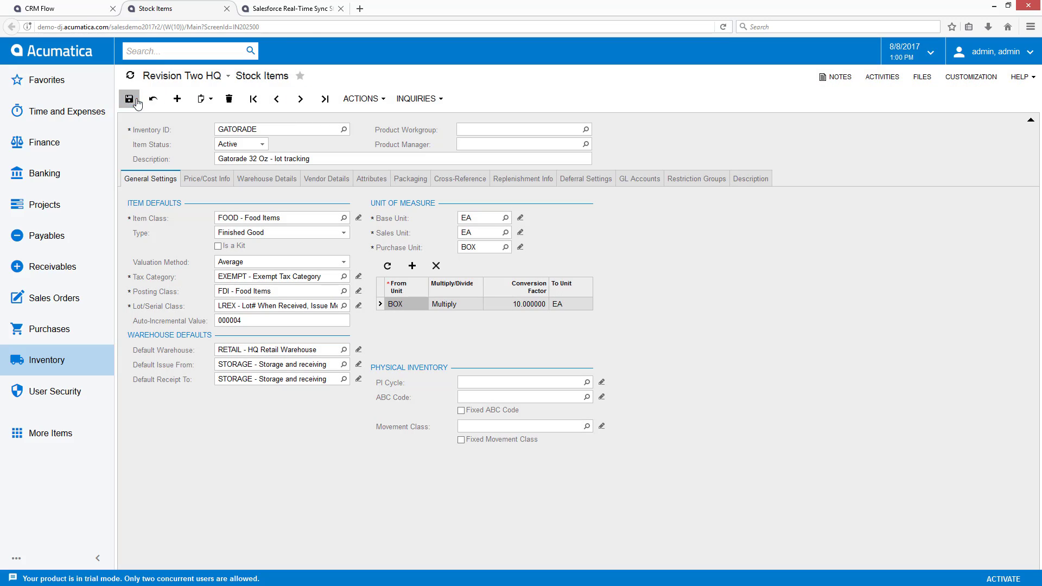
pyautogui.click(130, 100)
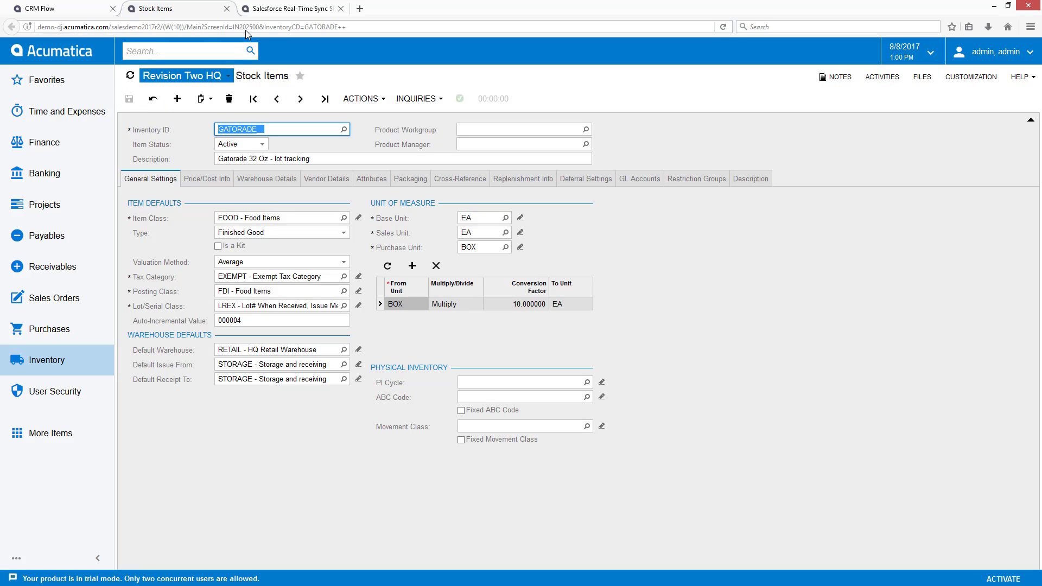
pyautogui.click(285, 9)
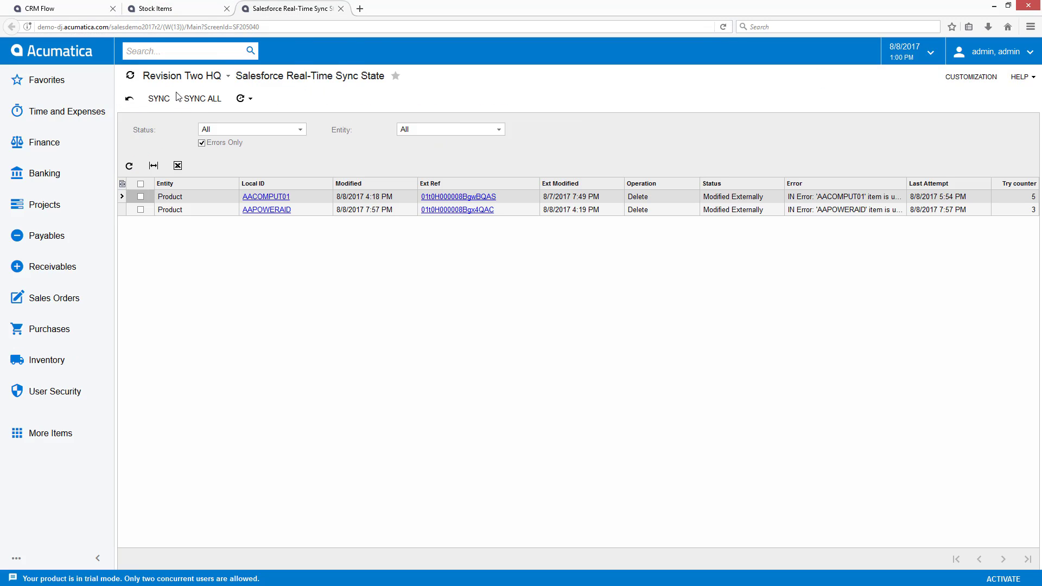
pyautogui.click(201, 142)
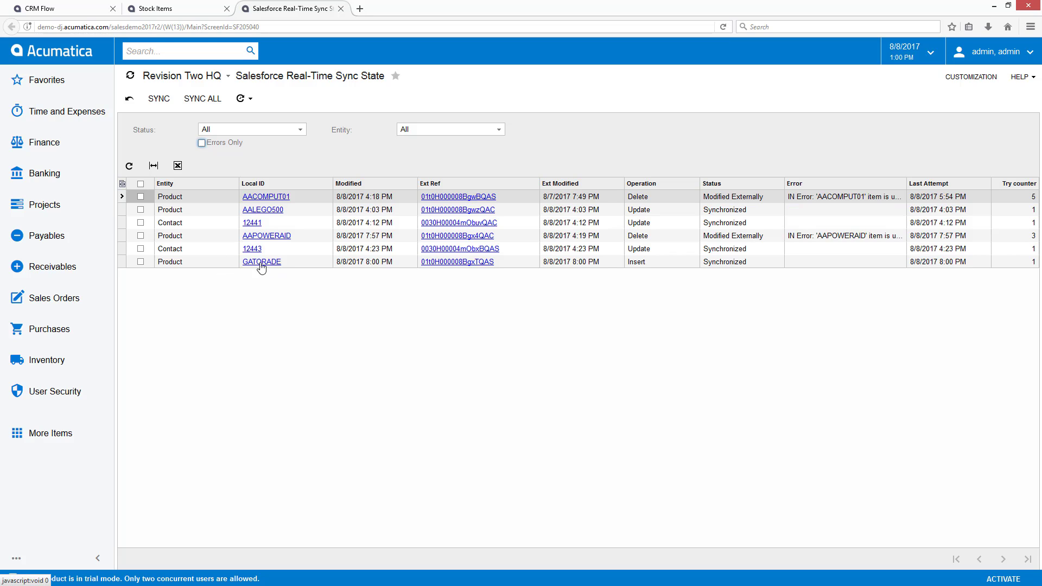
# - Give the Gatorade 32 Oz product a standard price of $1.05
pyautogui.hotkey('alt', 'Tab')
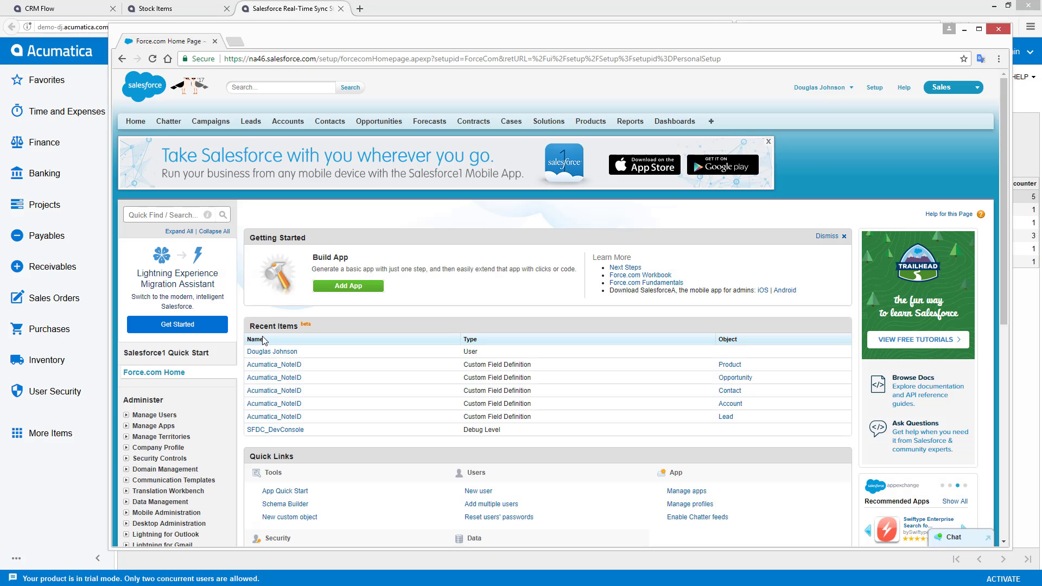
pyautogui.click(591, 124)
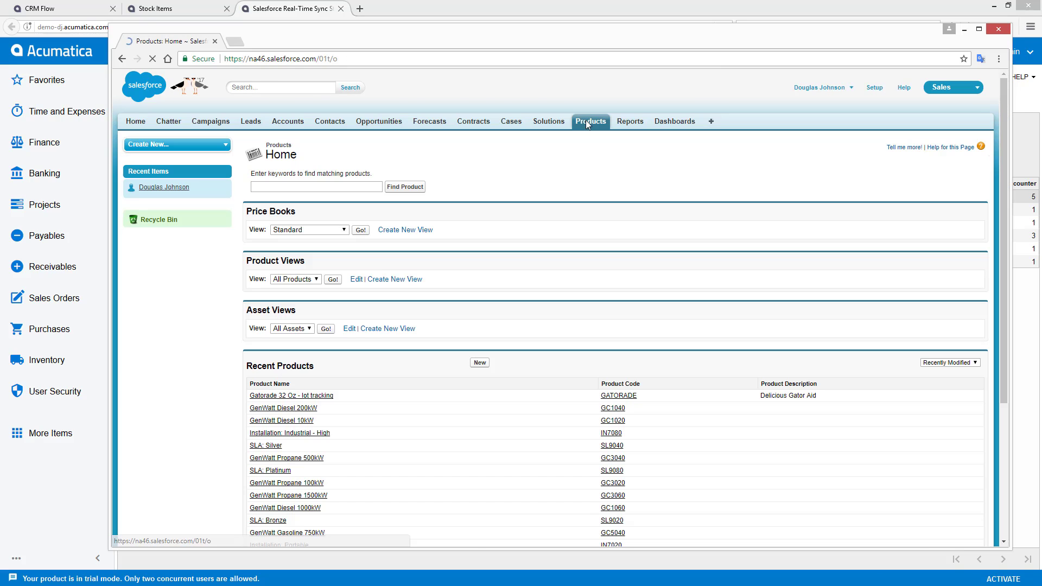
pyautogui.click(277, 396)
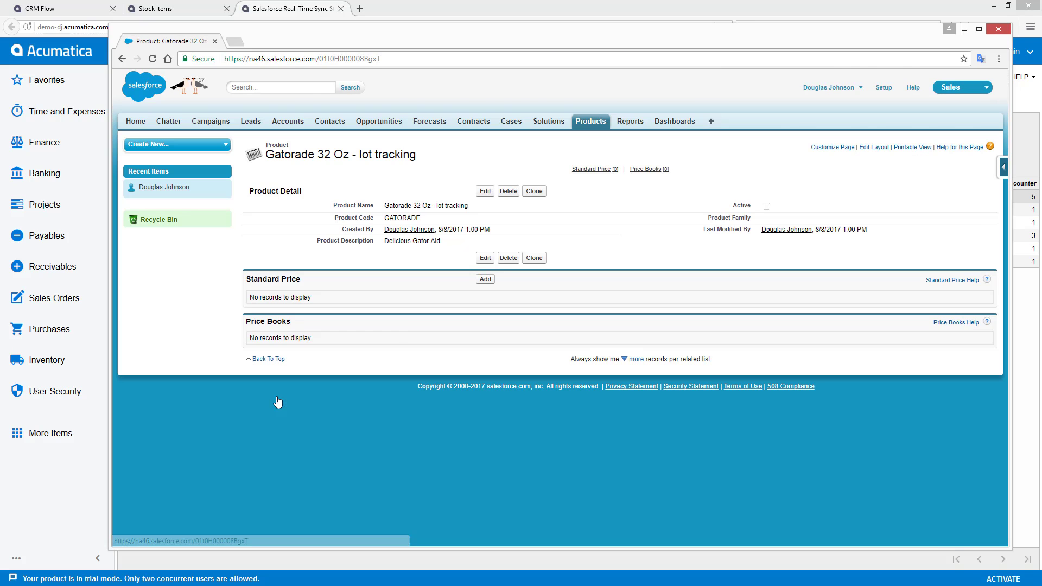
pyautogui.click(484, 280)
pyautogui.write('1.05')
pyautogui.click(608, 219)
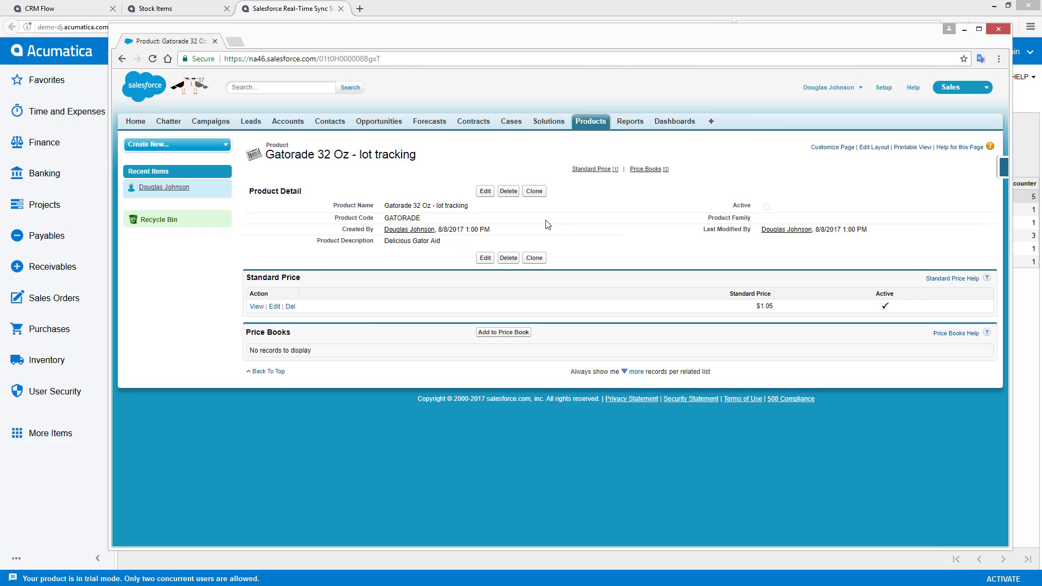
# - Add Gatorade 32 Oz to the Standard price book at a $1.05 list price
pyautogui.click(491, 333)
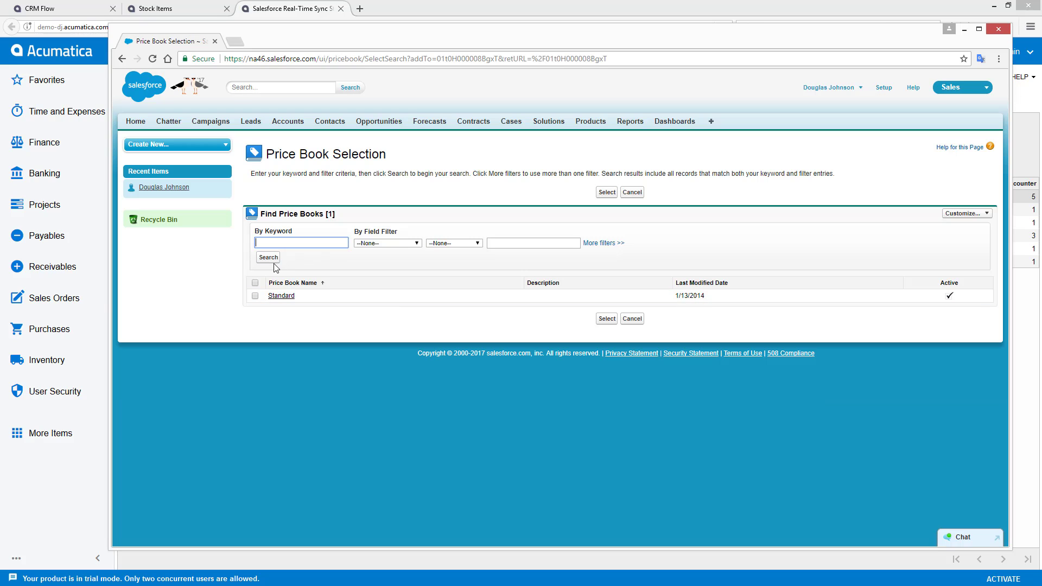
pyautogui.click(255, 295)
pyautogui.click(605, 319)
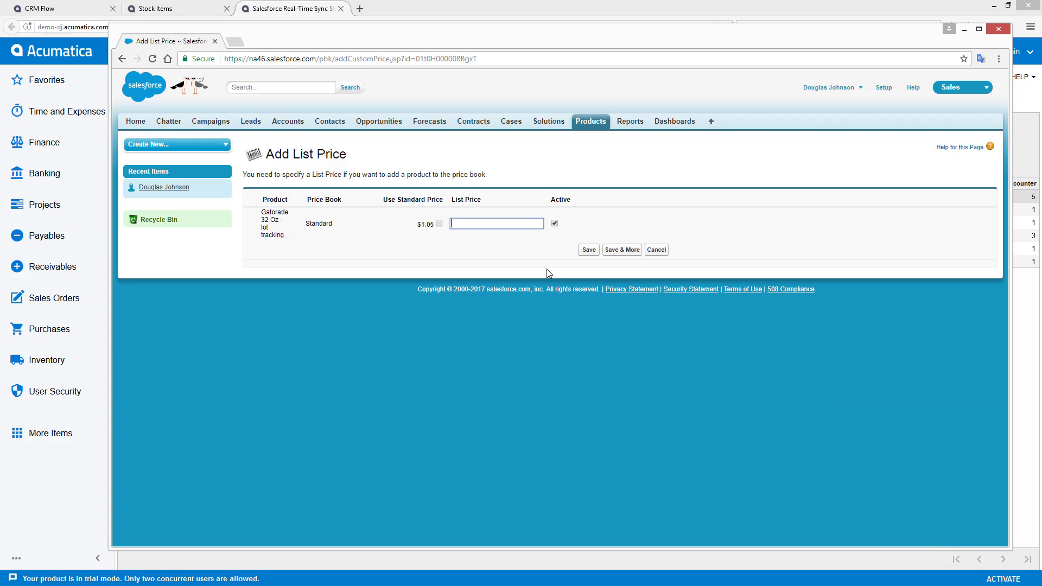
pyautogui.write('1.05')
pyautogui.click(588, 249)
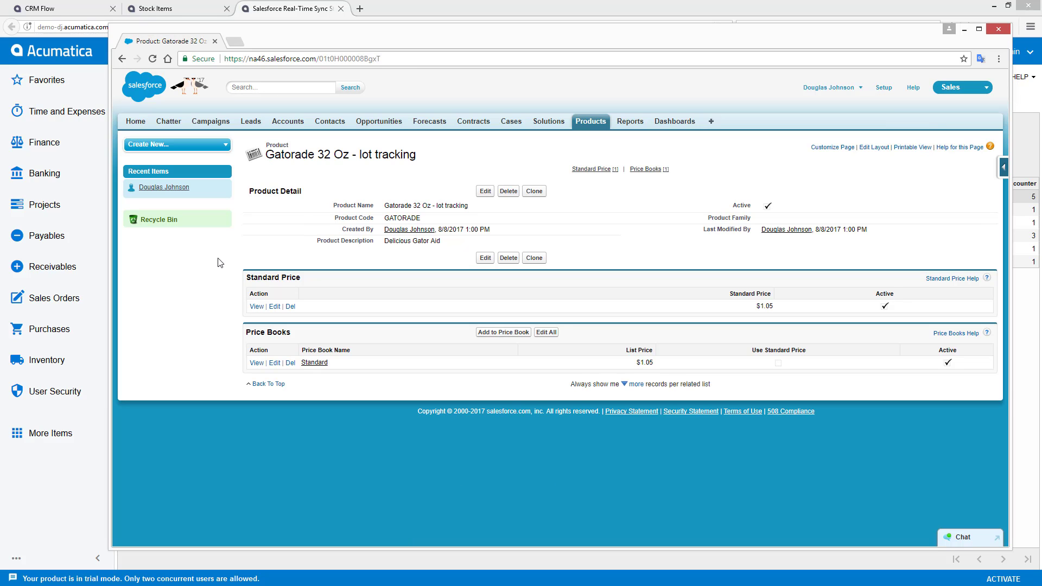
# - Start a new contact with the contact's first and last name and title Pitcher
pyautogui.click(335, 123)
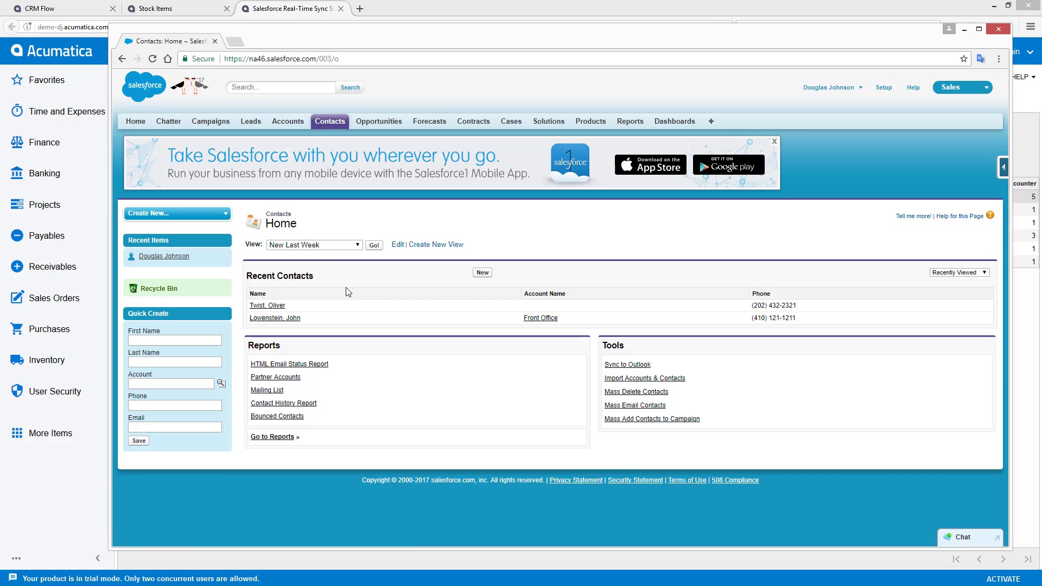
pyautogui.click(174, 214)
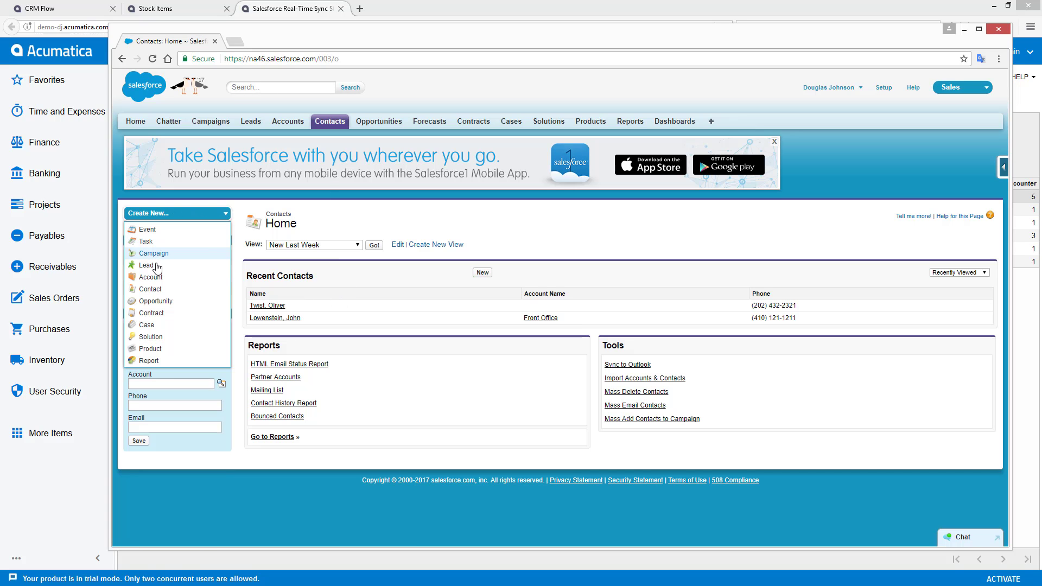
pyautogui.click(163, 276)
pyautogui.click(432, 319)
pyautogui.write('Jim')
pyautogui.press('Tab')
pyautogui.write('Palmer')
pyautogui.press('Tab')
pyautogui.press('Tab')
pyautogui.write('Pitcher')
pyautogui.press('Tab')
# - Autofill the address, phone and e-mail, set the countries to US, and save the contact
pyautogui.click(404, 458)
pyautogui.write('79')
pyautogui.click(446, 478)
pyautogui.tripleClick(433, 521)
pyautogui.write('US')
pyautogui.tripleClick(764, 521)
pyautogui.write('U')
pyautogui.scroll(-3, 764, 518)
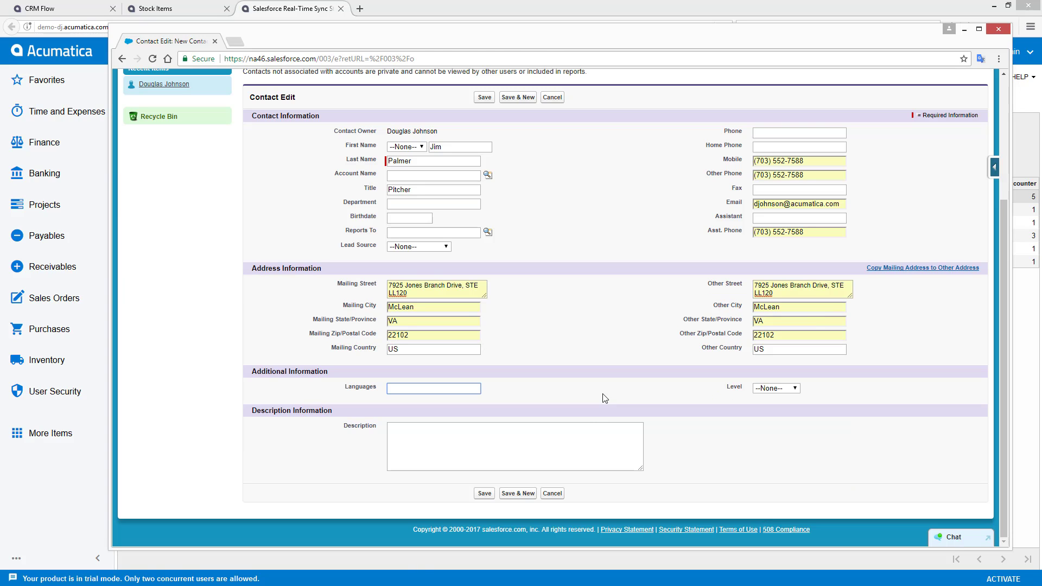
pyautogui.click(488, 493)
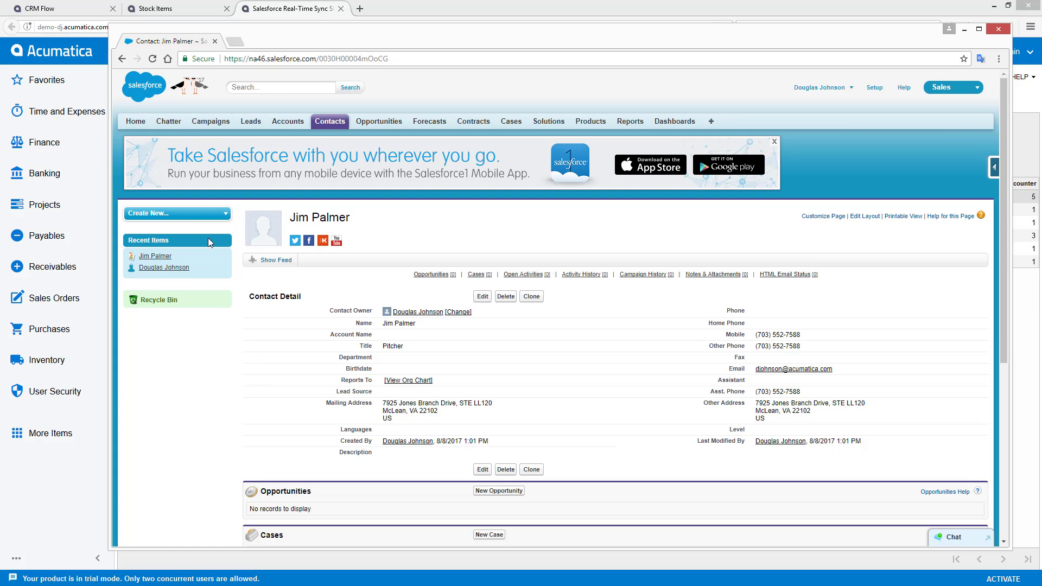
# - Create an Orioles account with autofilled billing and shipping addresses in the US
pyautogui.click(181, 213)
pyautogui.click(179, 276)
pyautogui.write('Orioles')
pyautogui.click(405, 314)
pyautogui.click(405, 371)
pyautogui.click(404, 425)
pyautogui.write('79')
pyautogui.click(446, 445)
pyautogui.click(412, 488)
pyautogui.write('US')
pyautogui.click(781, 487)
pyautogui.write('US')
pyautogui.press('Tab')
pyautogui.click(485, 252)
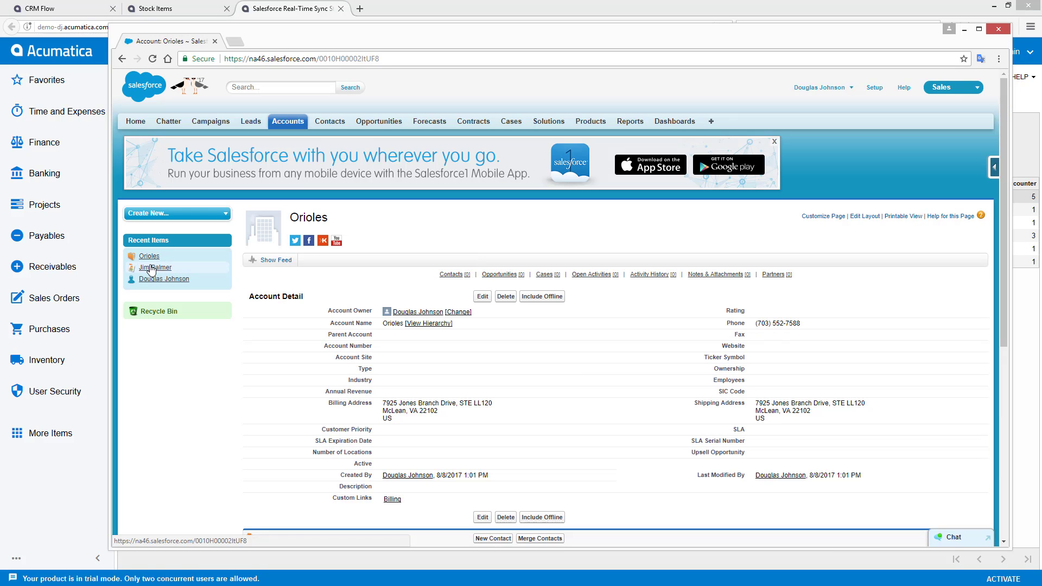
# - Set the Pitcher contact's account name to Orioles
pyautogui.click(155, 267)
pyautogui.doubleClick(391, 335)
pyautogui.write('Orioles')
pyautogui.press('Return')
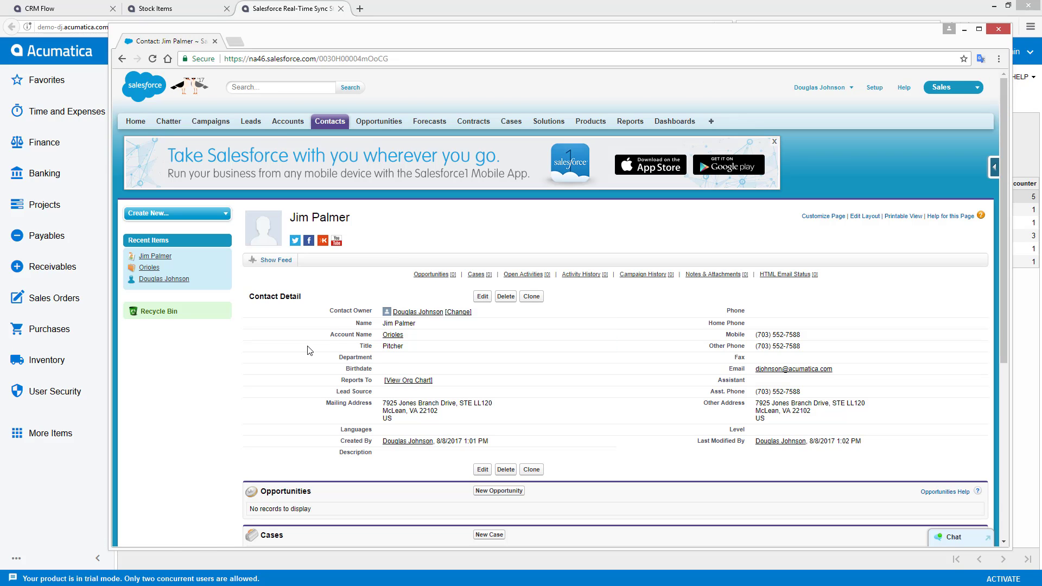
# - Refresh Acumatica's sync list to show the new ORIOLES account and updated contact
pyautogui.click(276, 12)
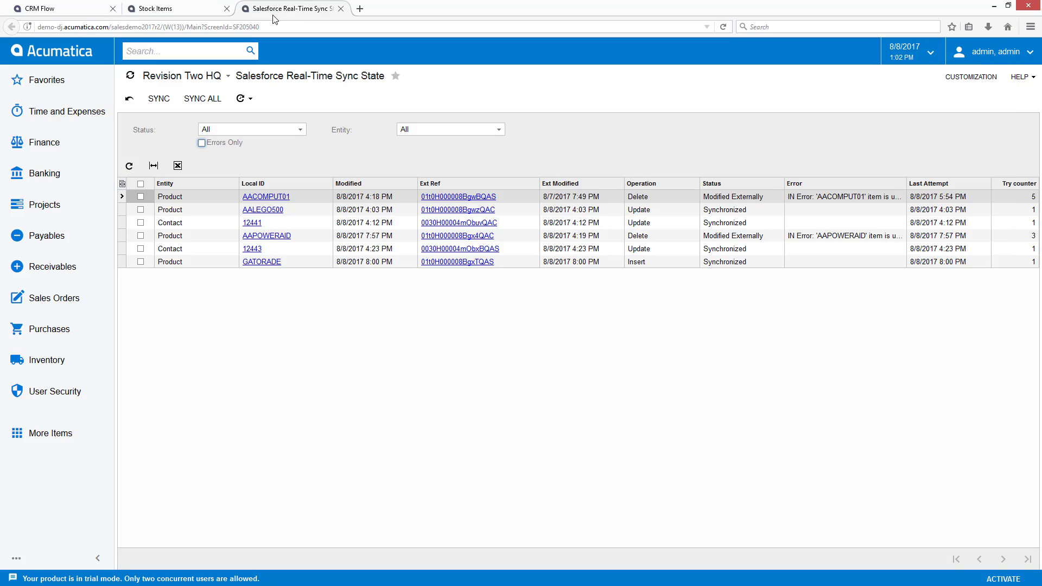
pyautogui.click(129, 166)
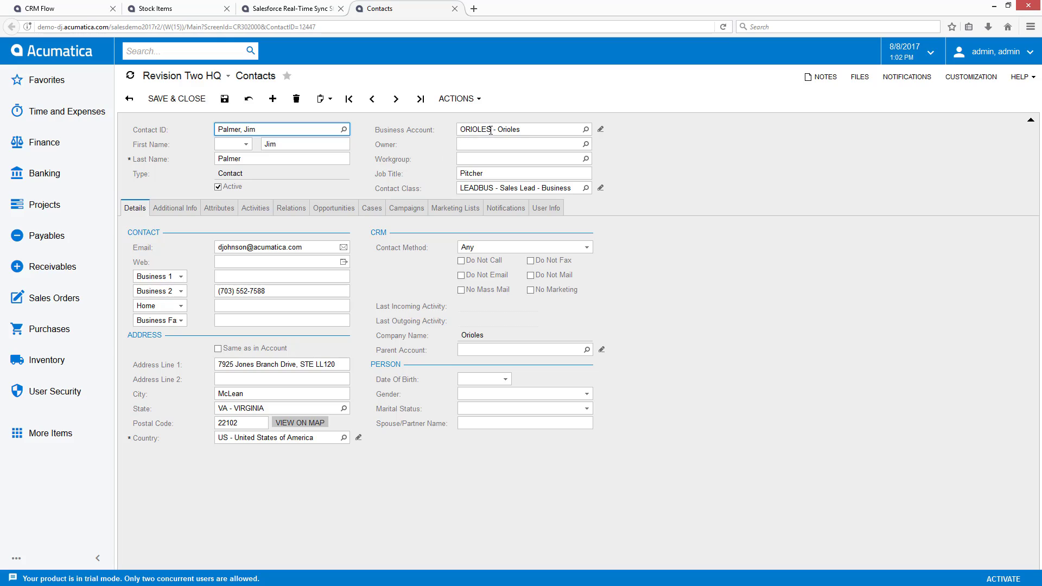
pyautogui.click(454, 8)
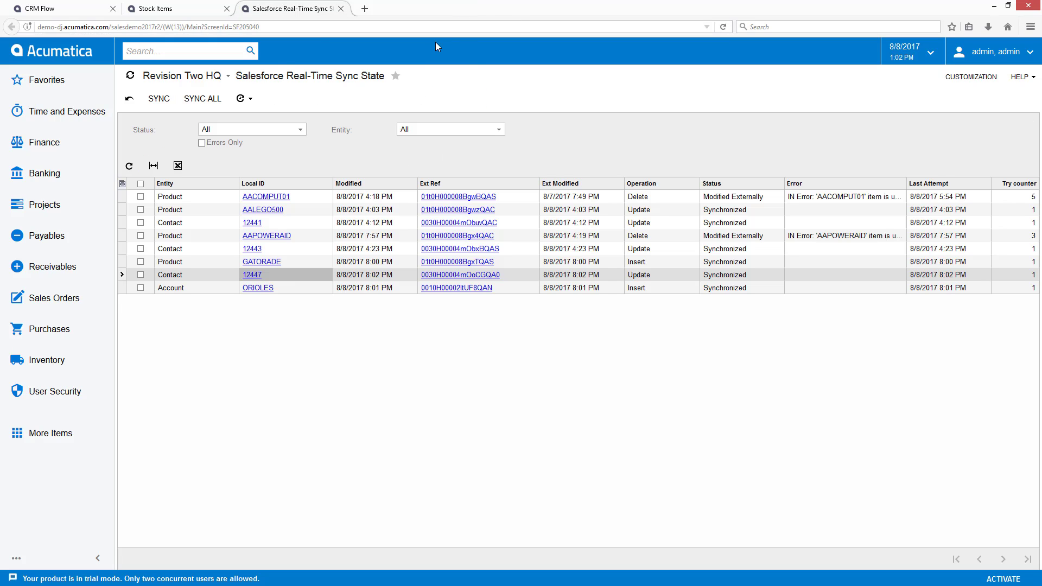
# - Open the synced Orioles business account, then close it and return to Salesforce
pyautogui.click(258, 288)
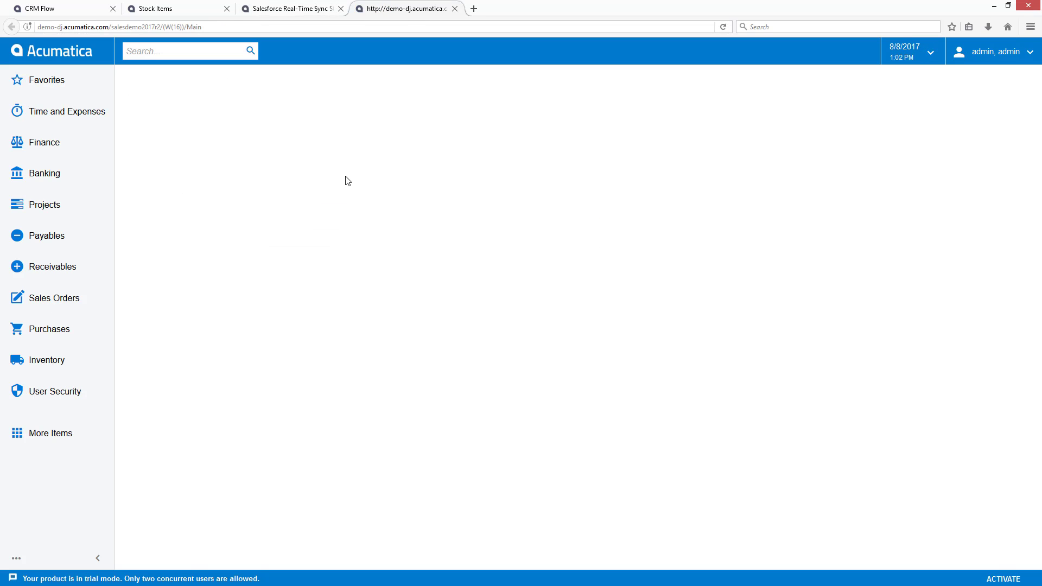
pyautogui.hotkey('ctrl', 'w')
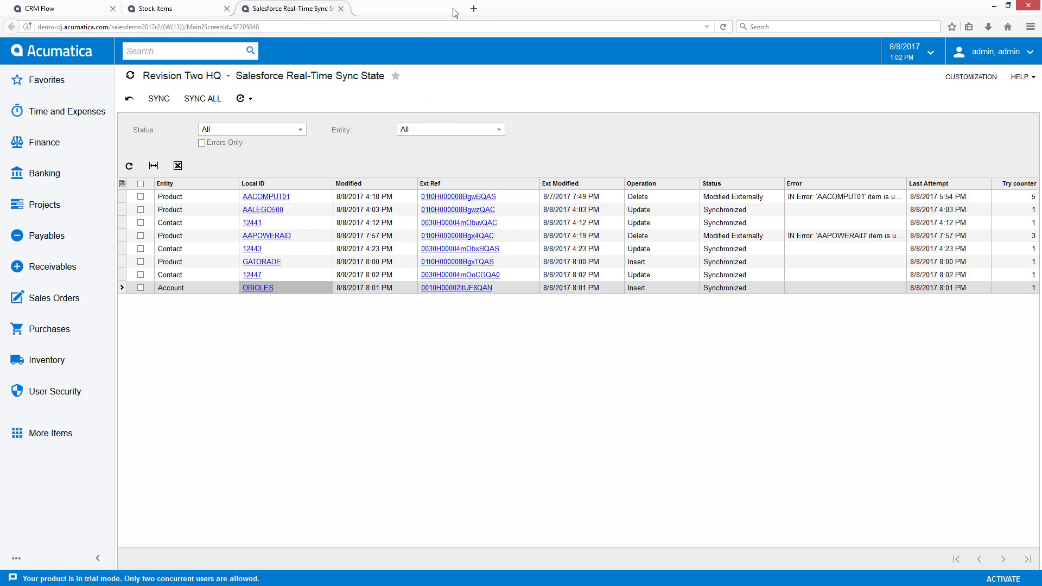
pyautogui.hotkey('alt', 'Tab')
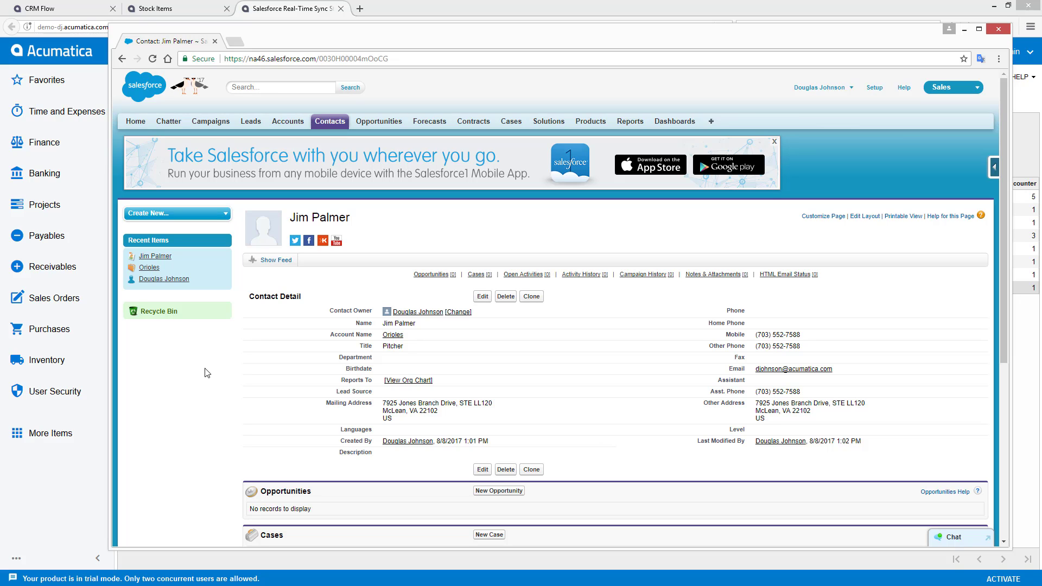
# - Create opportunity 'Game refreshment', description Gatorade, closing 8/15/2017 at Qualification stage
pyautogui.click(438, 274)
pyautogui.click(491, 199)
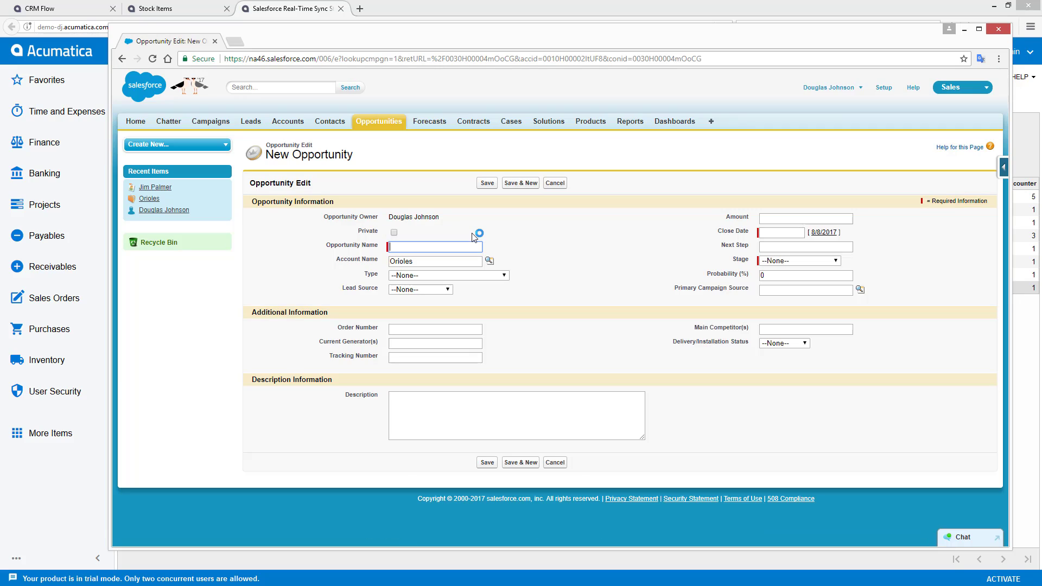
pyautogui.write('Game refreshment')
pyautogui.click(459, 404)
pyautogui.write('Gatorade')
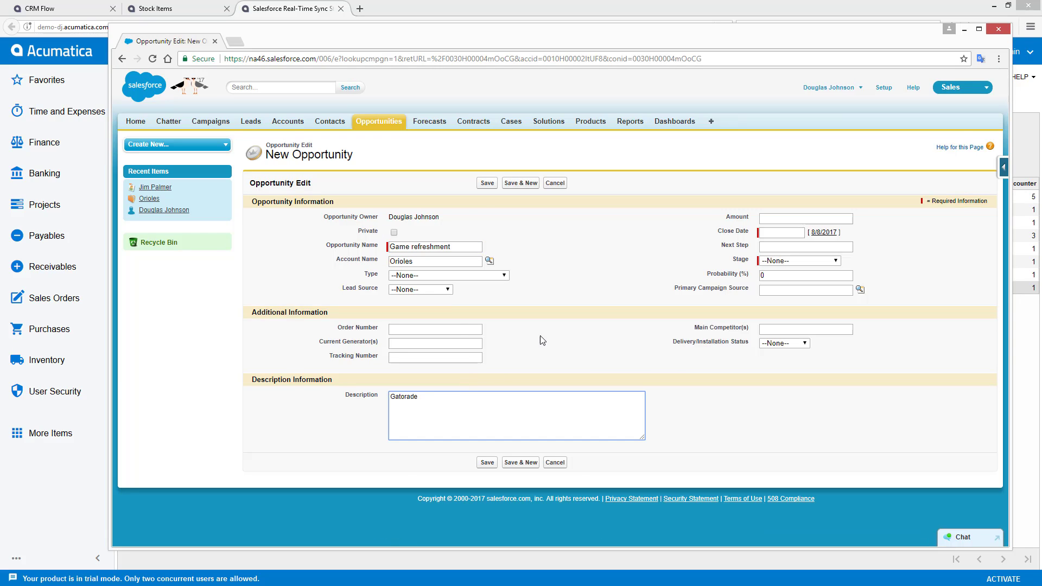
pyautogui.click(777, 234)
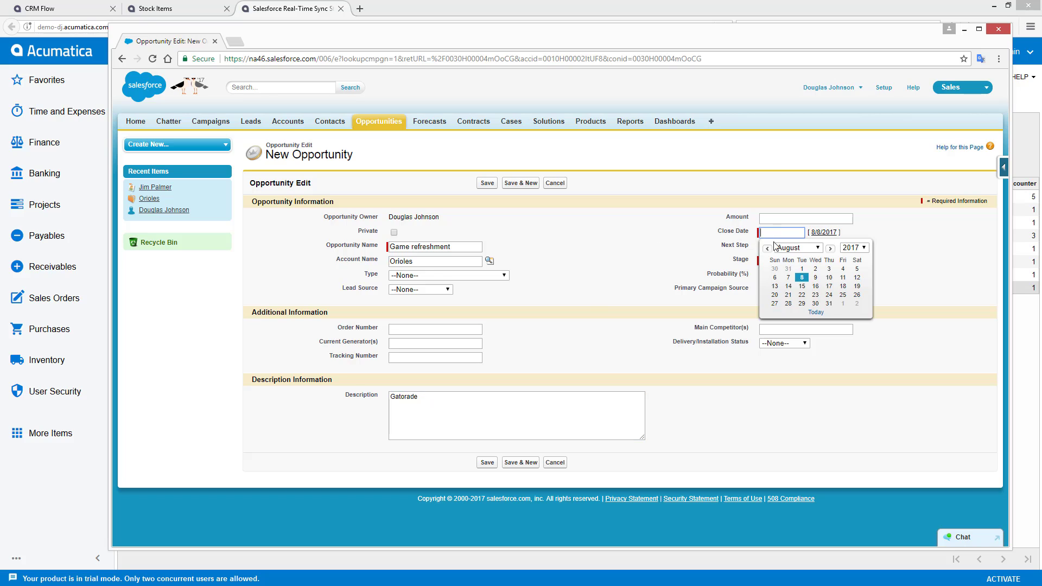
pyautogui.click(801, 287)
pyautogui.click(798, 261)
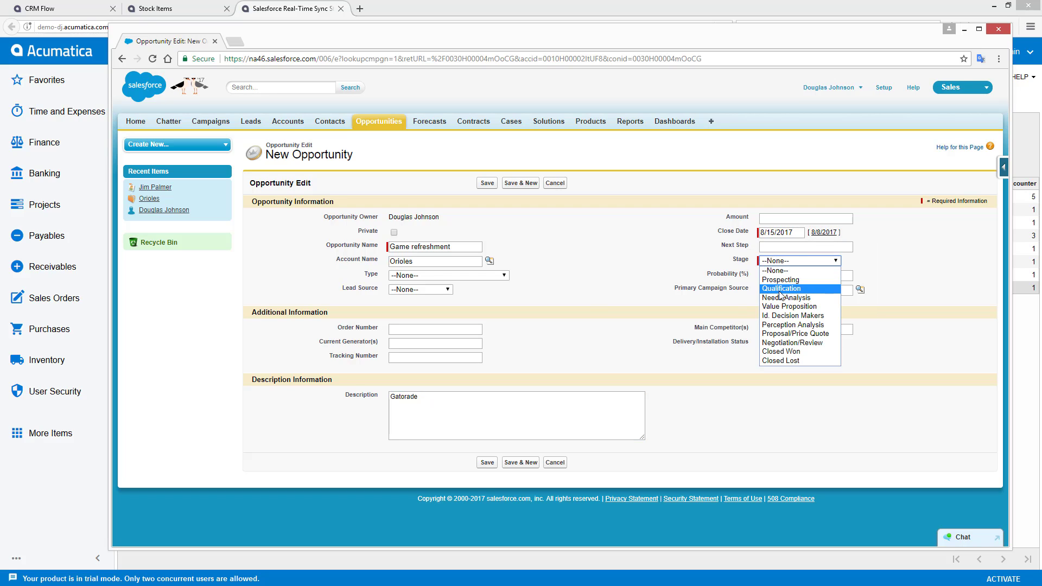
pyautogui.click(780, 288)
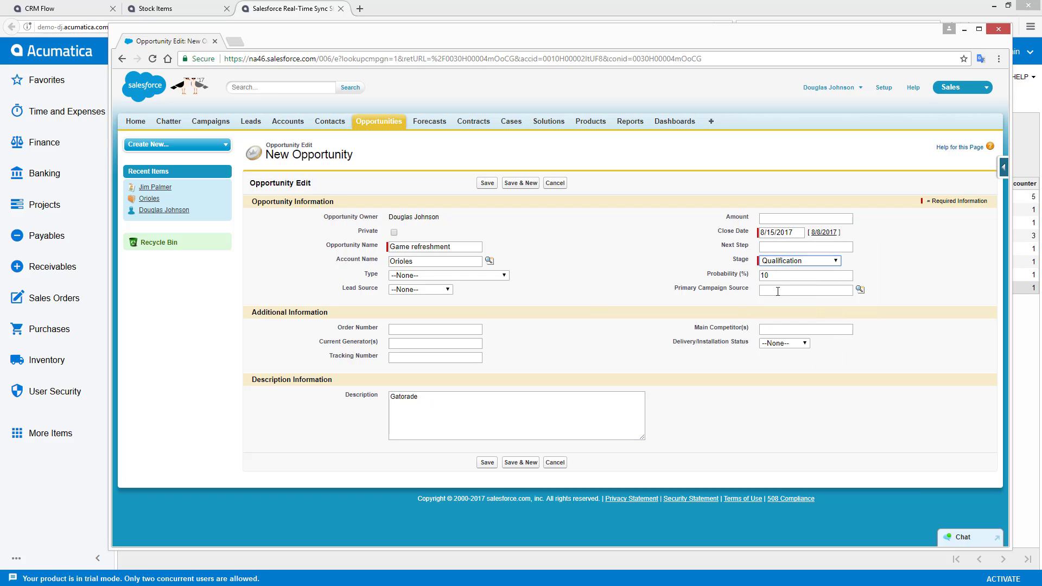
pyautogui.click(492, 462)
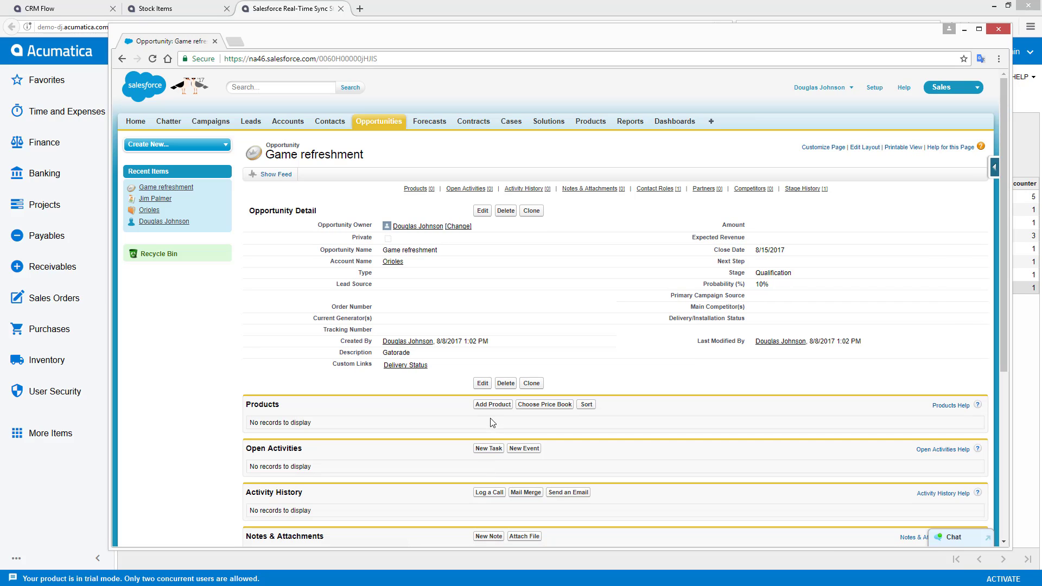
# - Add 150 units of Gatorade 32 Oz to the opportunity and save the line
pyautogui.click(493, 405)
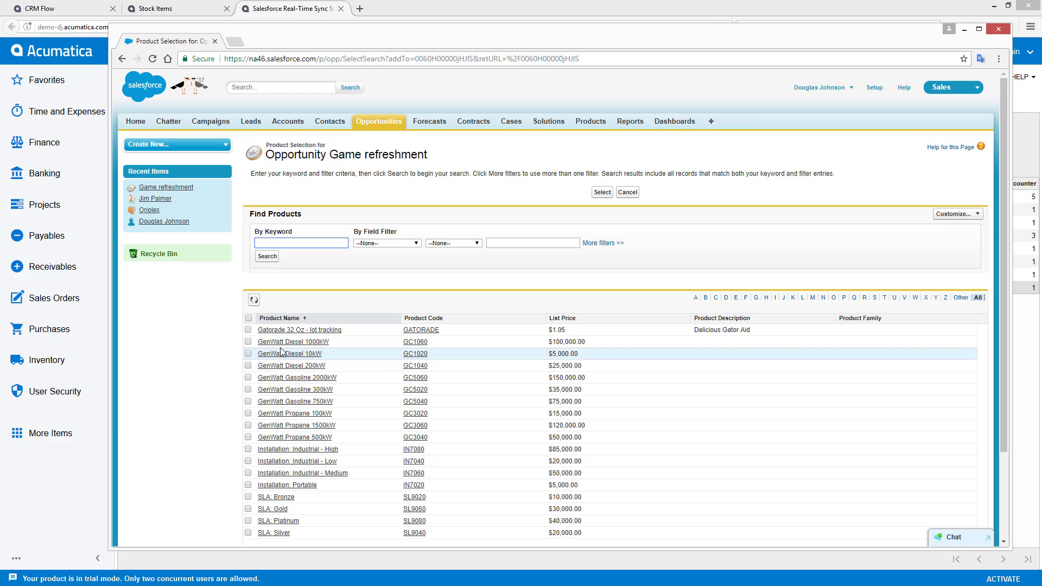
pyautogui.click(248, 330)
pyautogui.click(601, 192)
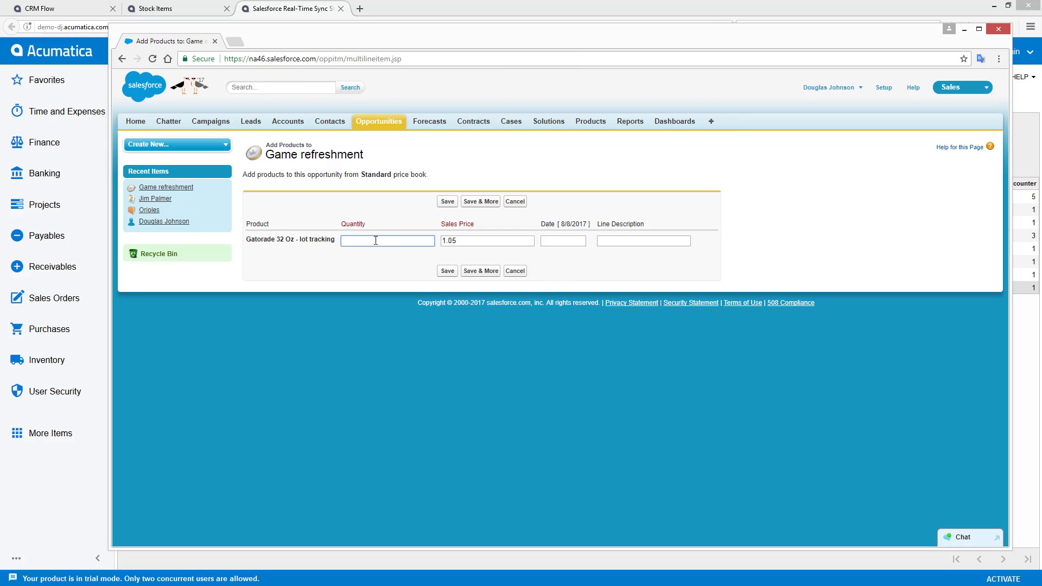
pyautogui.write('0')
pyautogui.press('Tab')
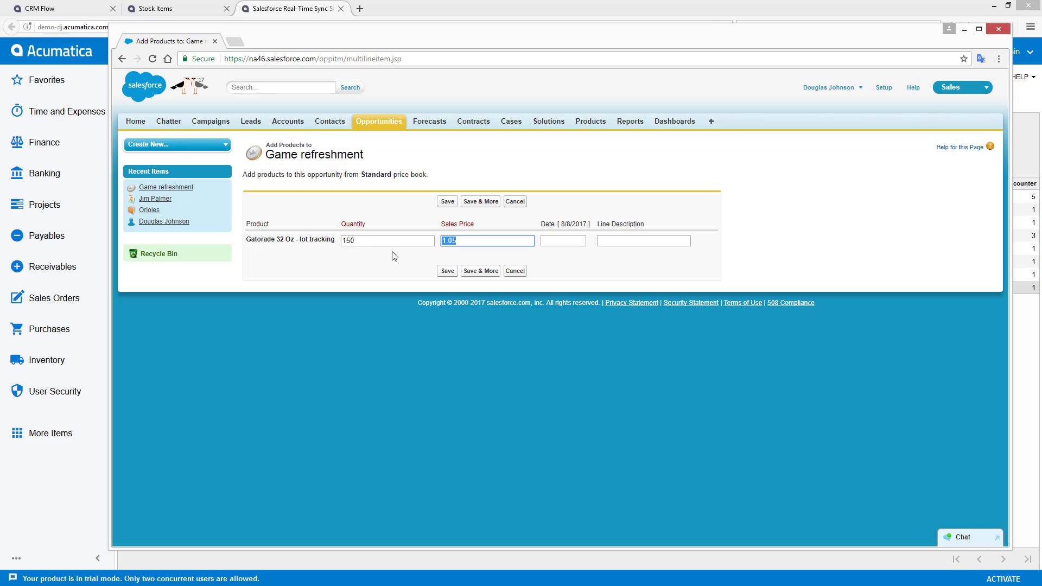
pyautogui.click(447, 270)
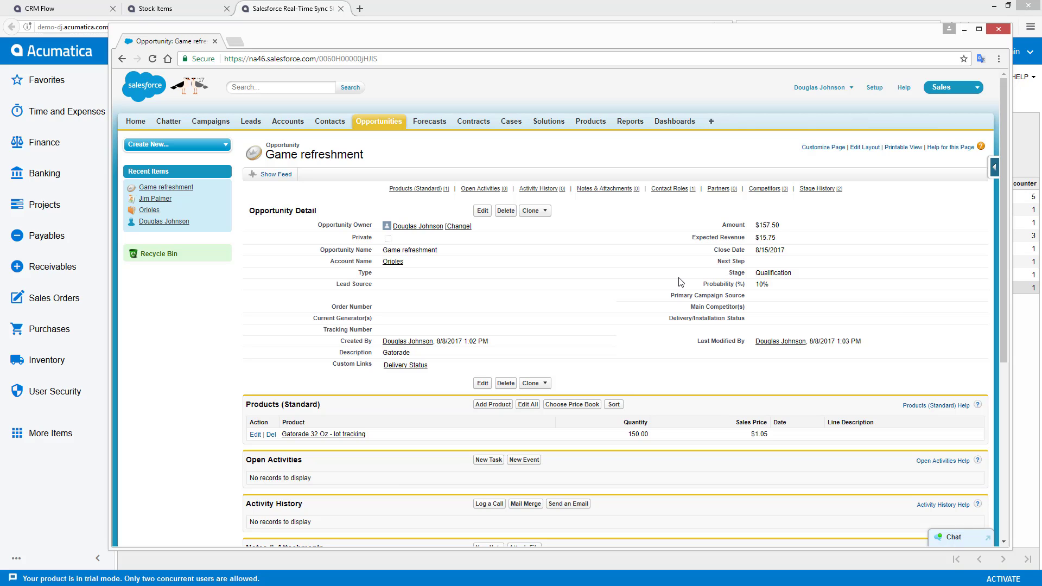
# - Reload Acumatica's sync list to reveal the opportunity's 'Branch' cannot be empty error
pyautogui.click(297, 12)
pyautogui.click(132, 166)
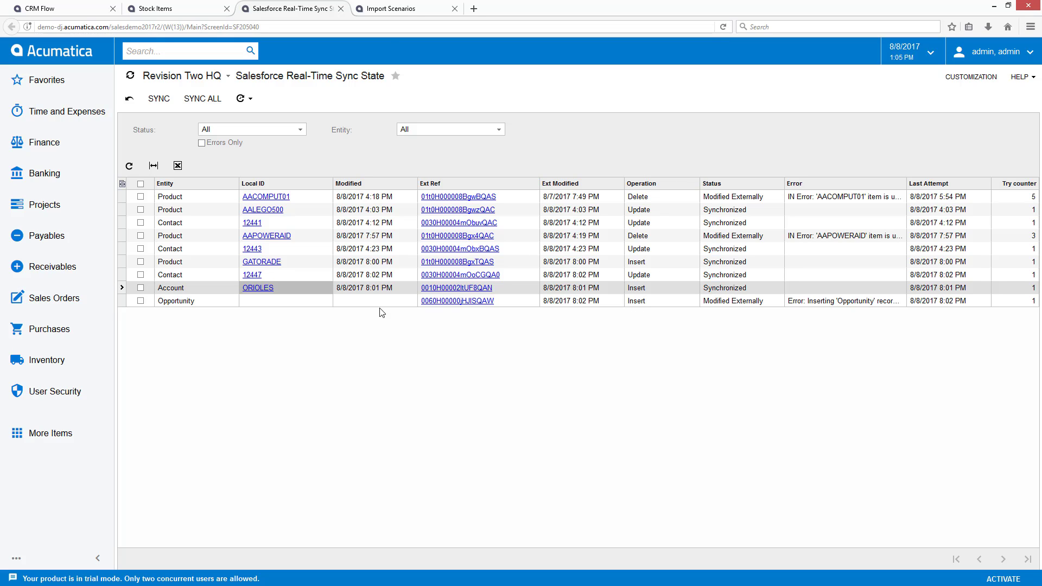
# - Check the opportunity import mapping and resync the failed opportunity into OP000374
pyautogui.click(391, 8)
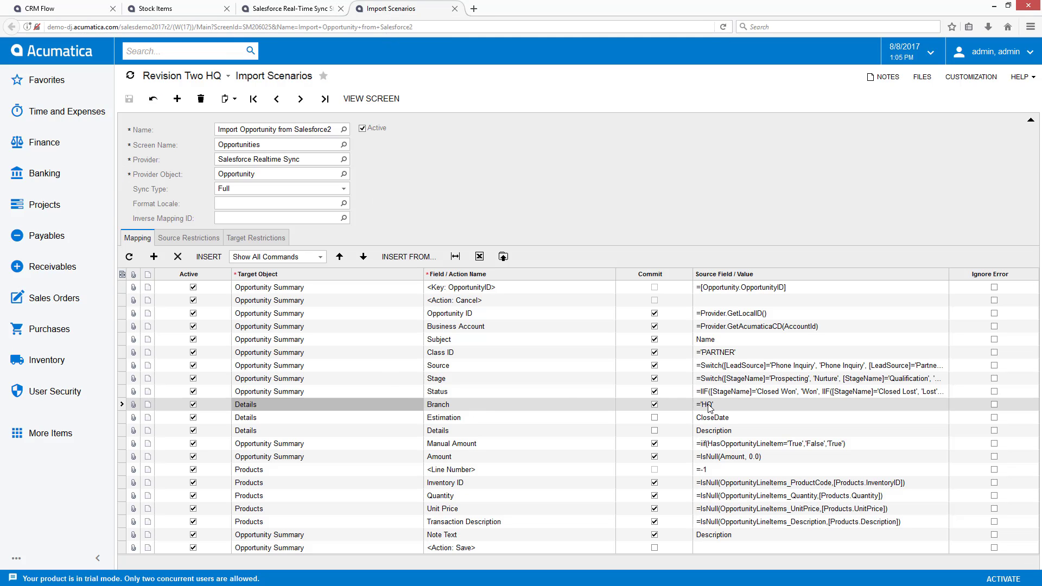
pyautogui.click(286, 10)
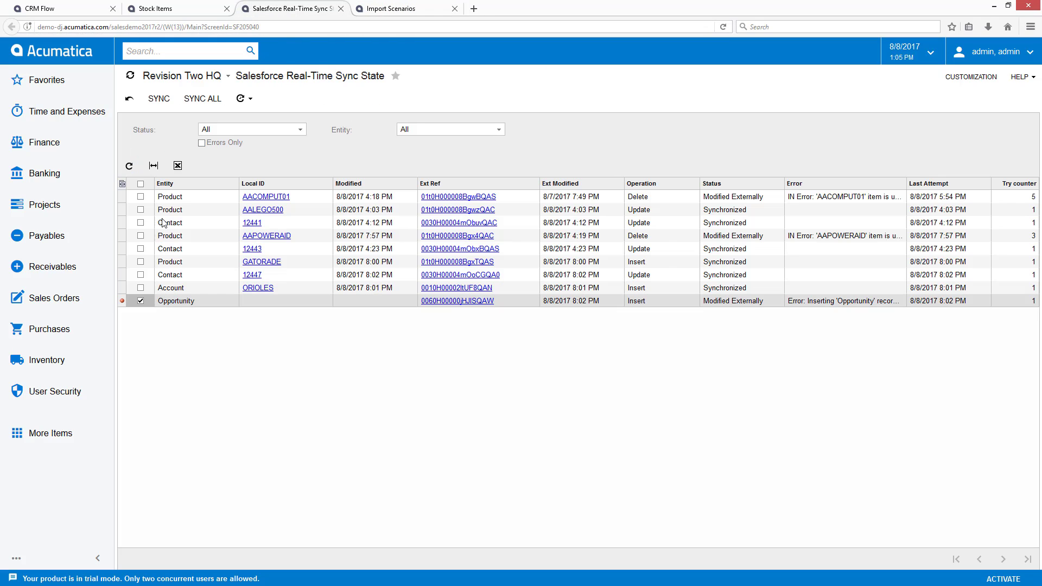
pyautogui.click(158, 99)
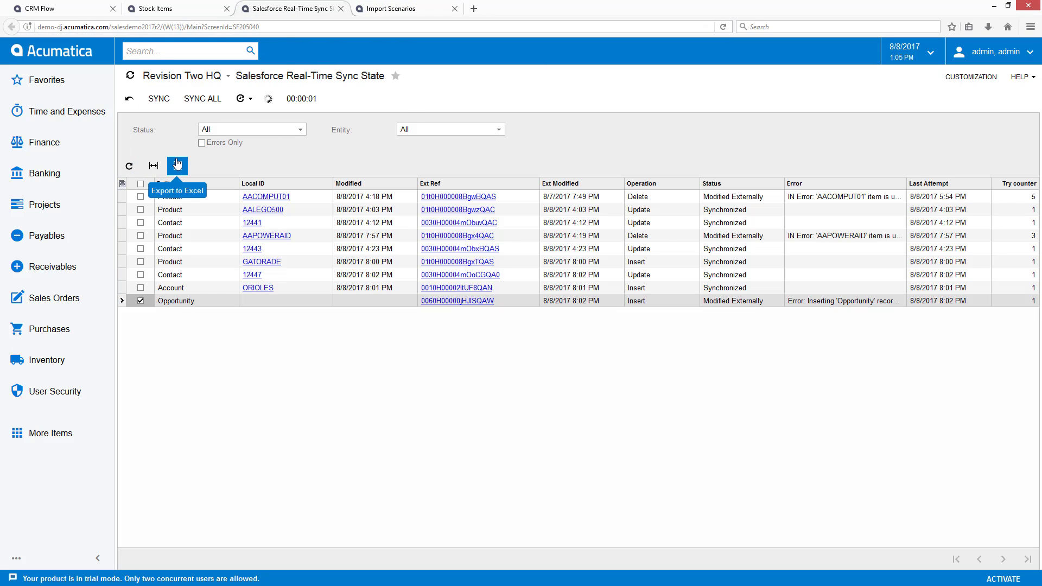
pyautogui.click(129, 99)
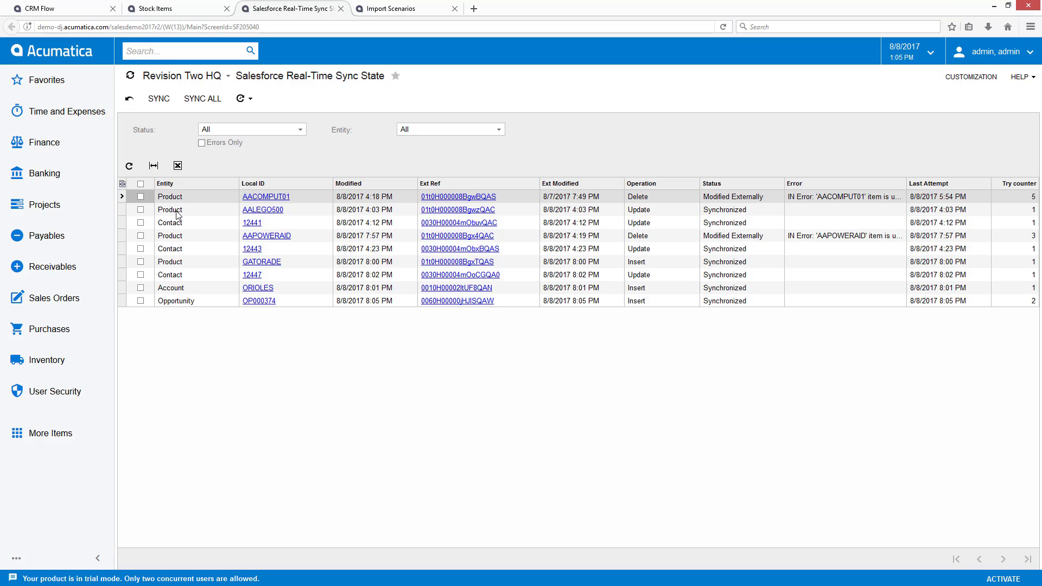
# - Set OP000374 to Won, change the GATORADE quantity to 100, and save
pyautogui.click(256, 301)
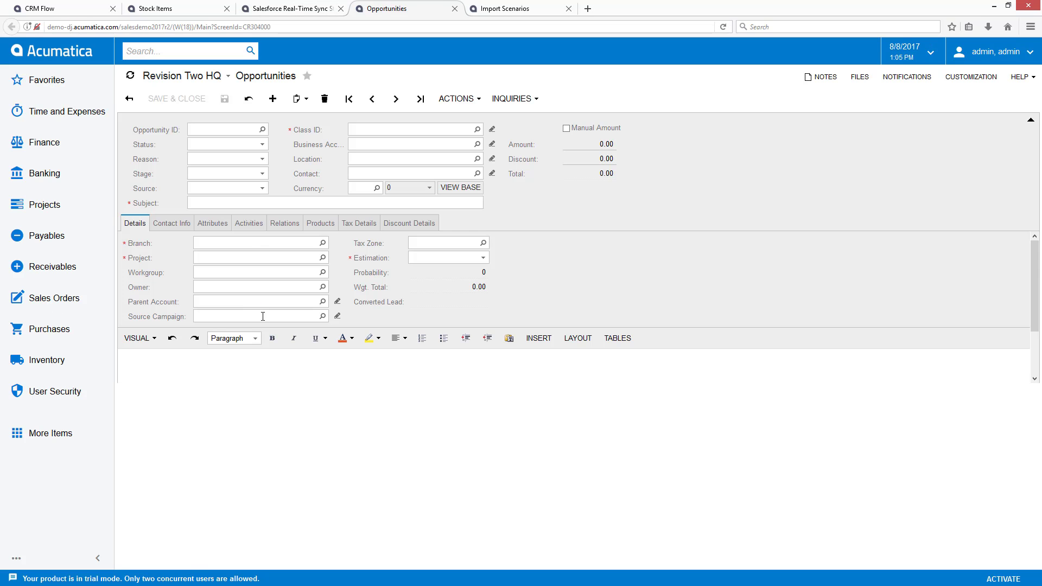
pyautogui.click(262, 145)
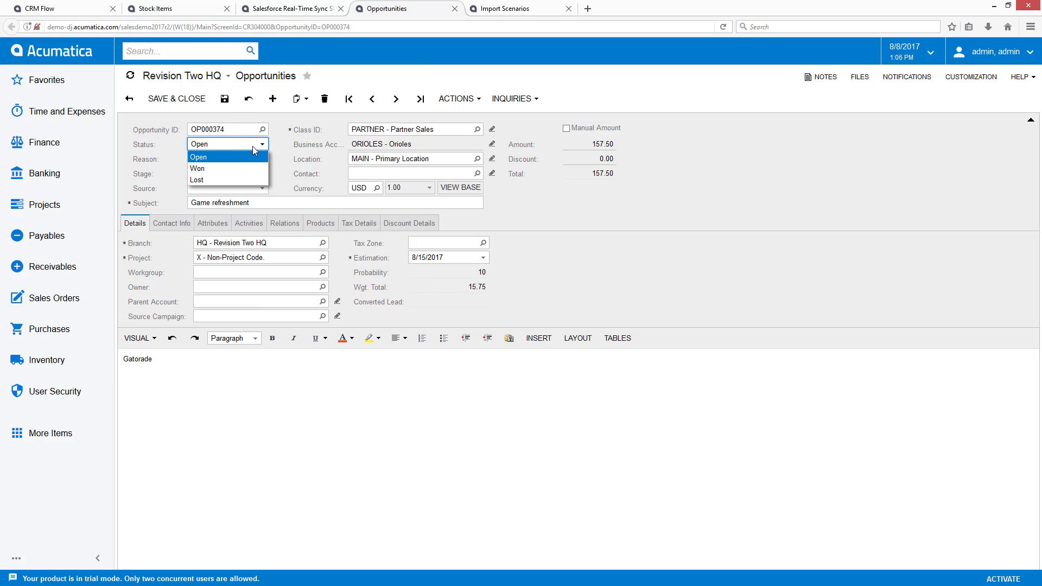
pyautogui.click(223, 172)
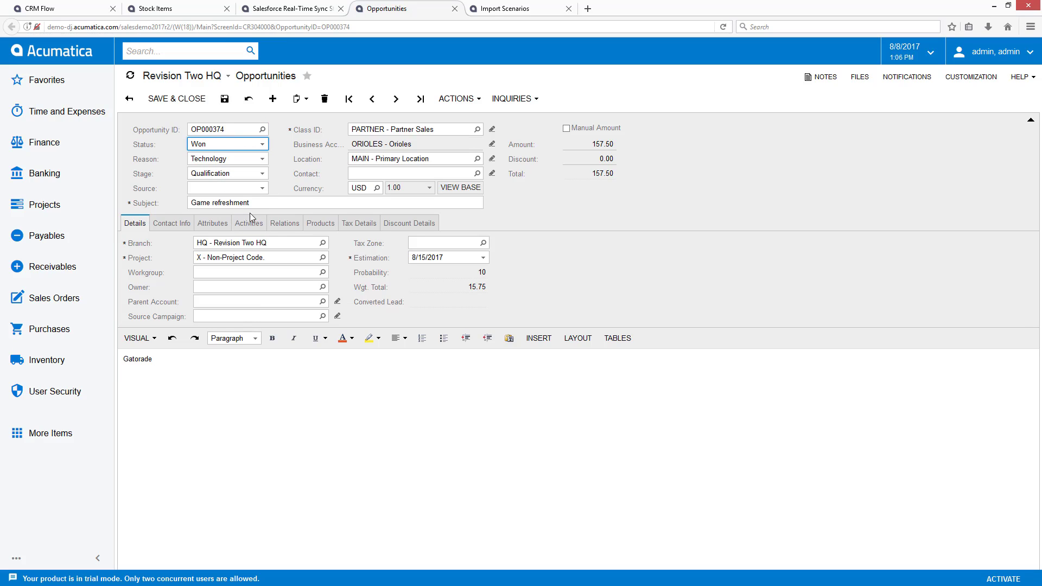
pyautogui.click(314, 228)
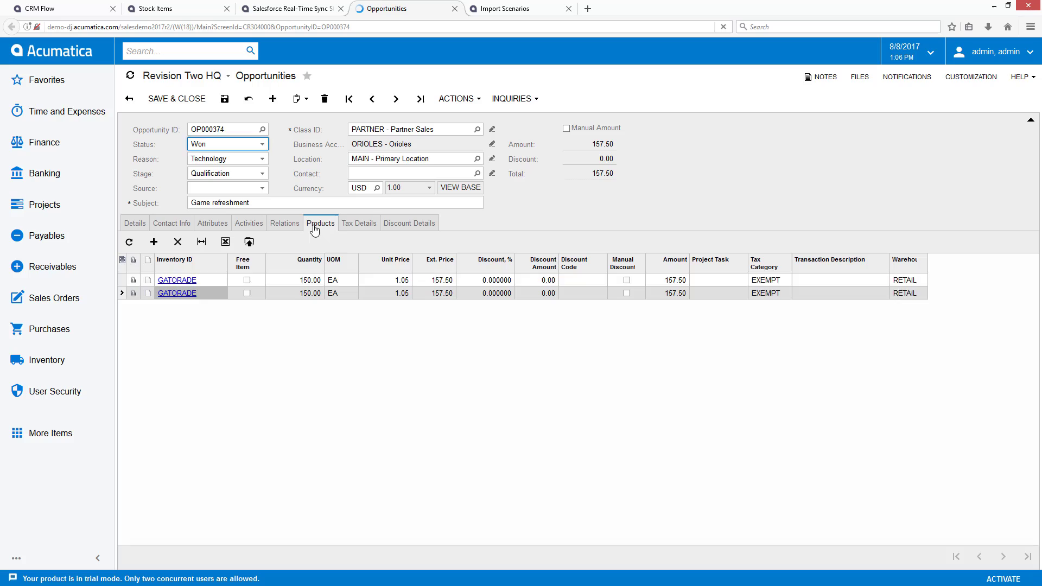
pyautogui.click(308, 281)
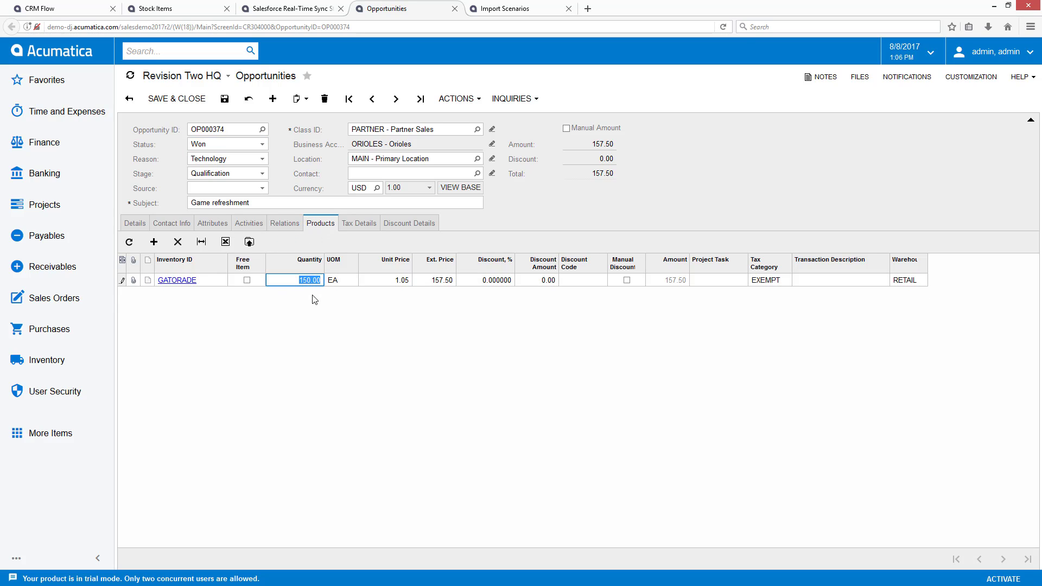
pyautogui.write('100')
pyautogui.press('Tab')
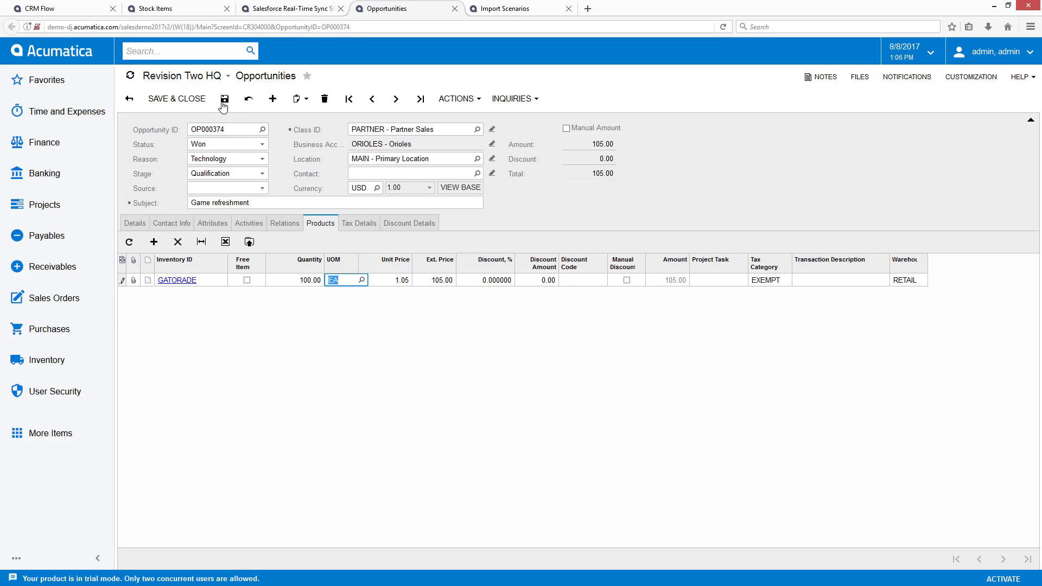
pyautogui.click(223, 100)
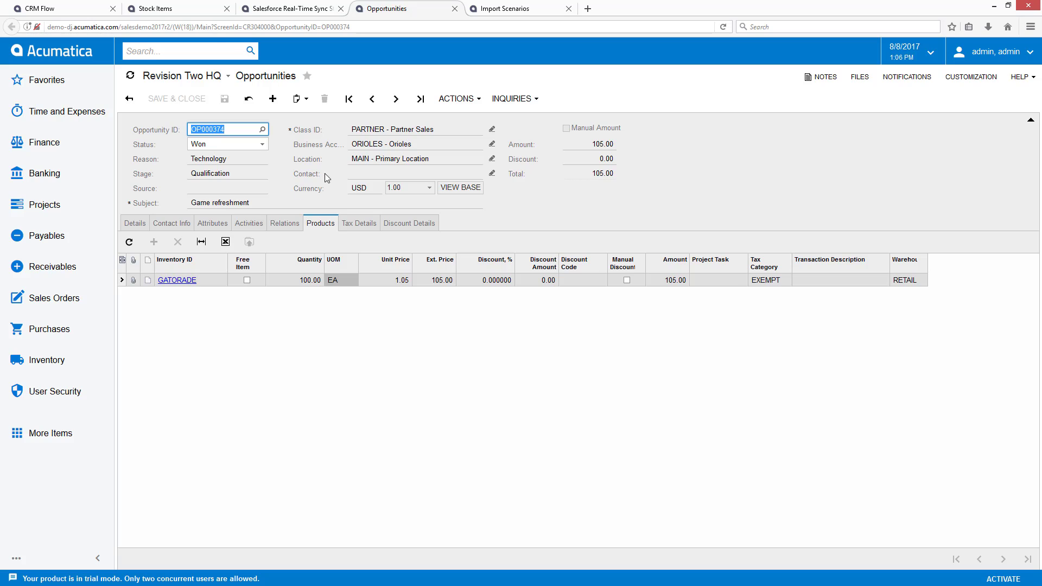
# - Review the ACTIONS options for opportunity OP000374, including Create Sales Order and Create Invoice
pyautogui.click(459, 98)
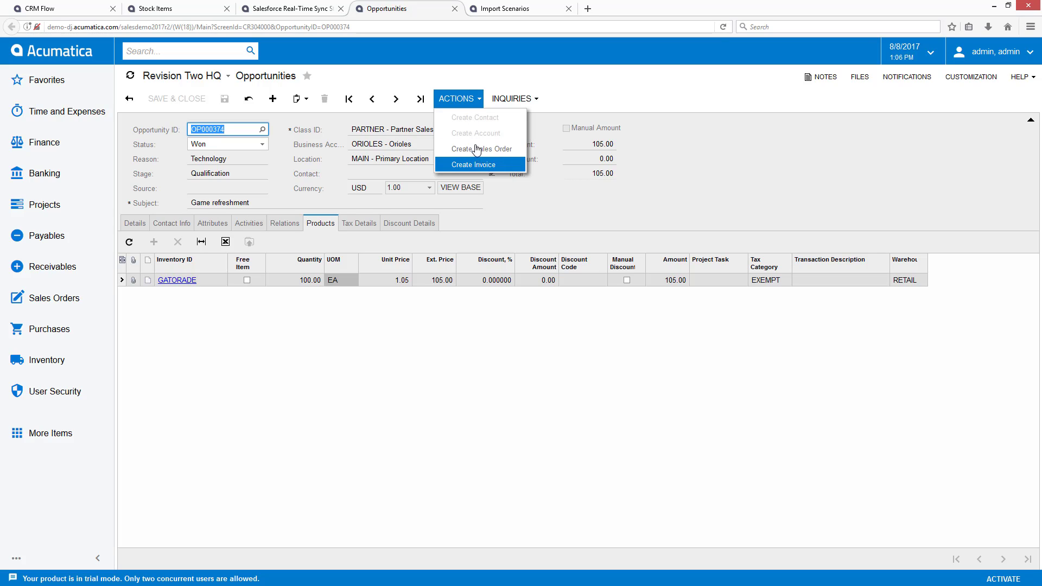